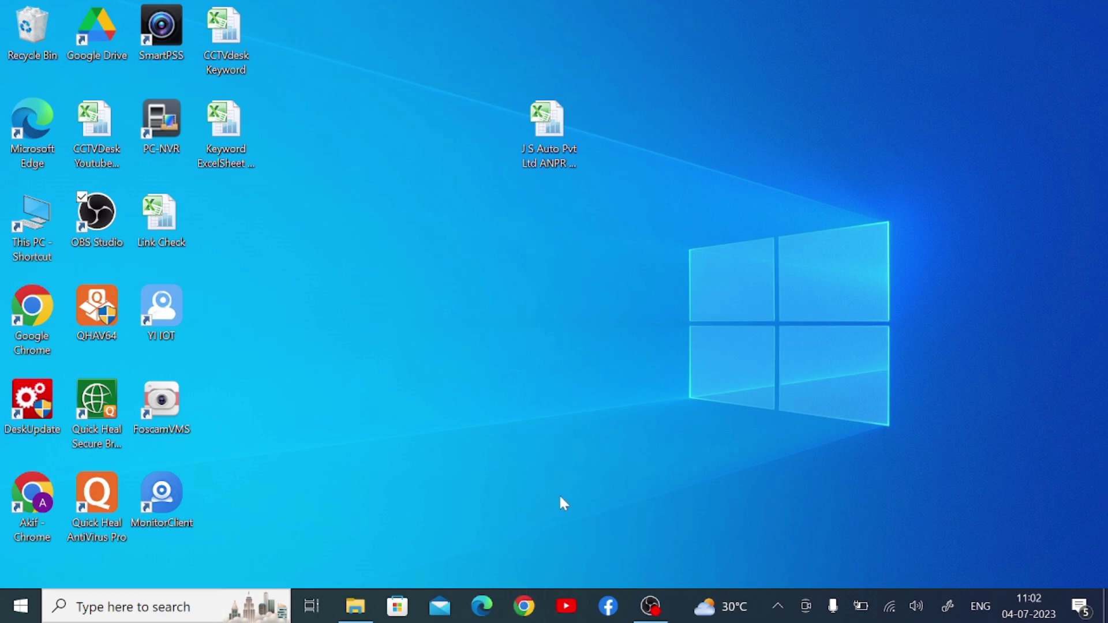
- Launch Chrome with the saved profile, search 'moniter client software for windows', and scroll to the CCTV DESK result
{"action": "left_click", "coordinate": [535, 619]}
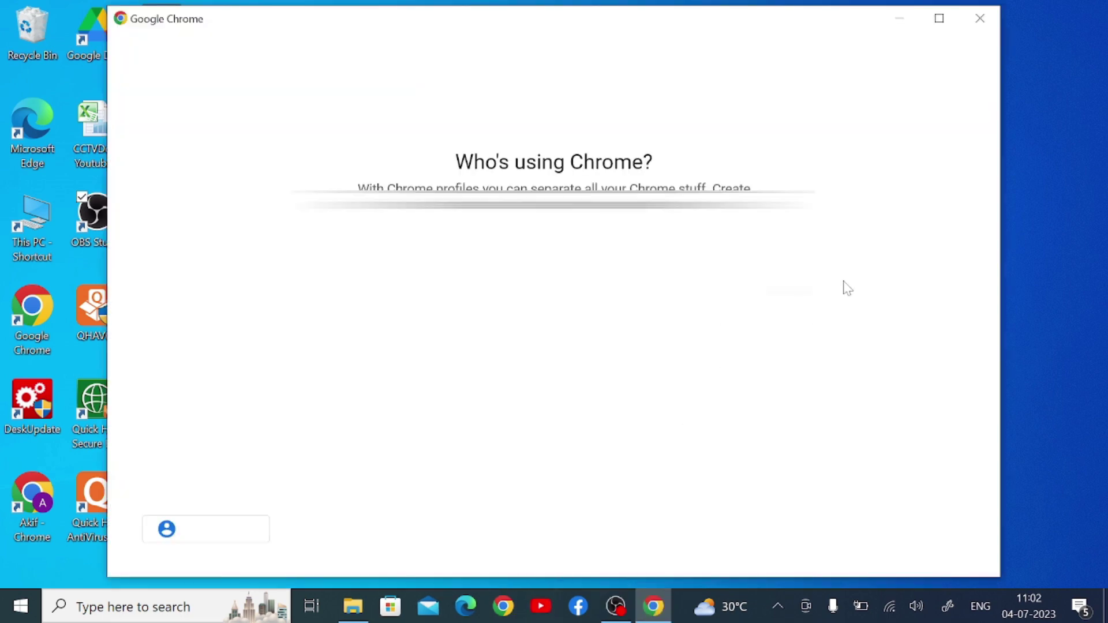
{"action": "left_click", "coordinate": [779, 260]}
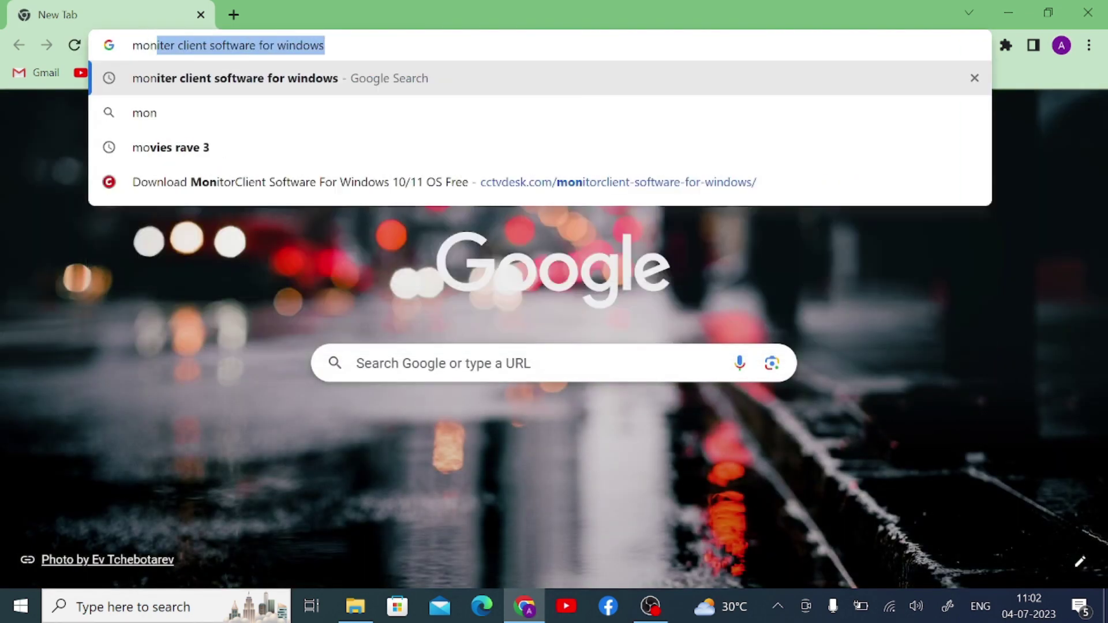
{"action": "key", "text": "Right"}
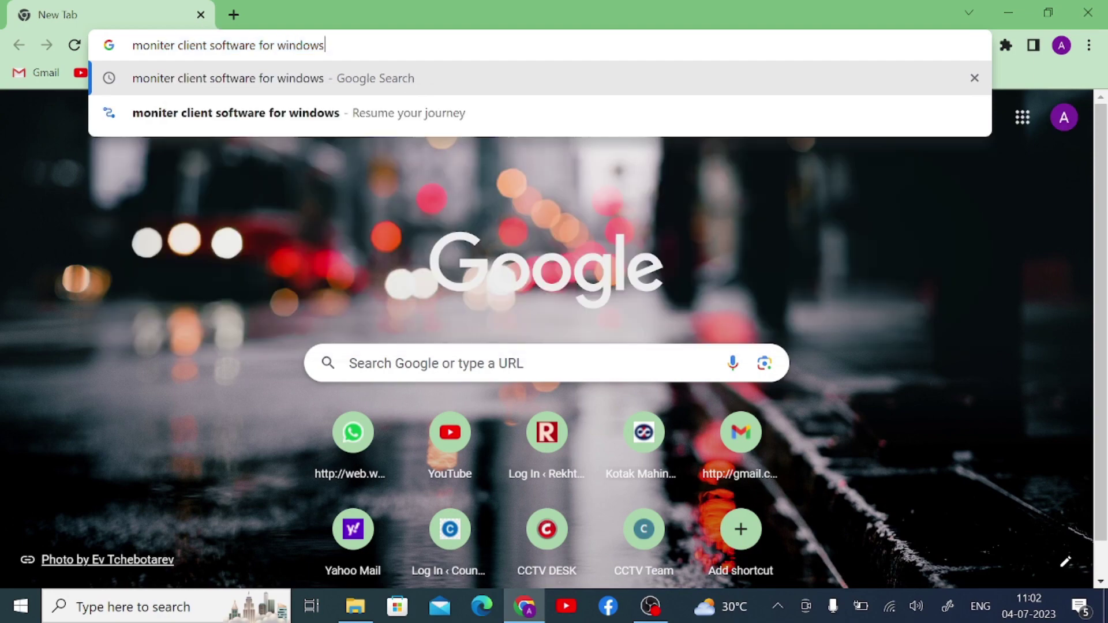
{"action": "key", "text": "Return"}
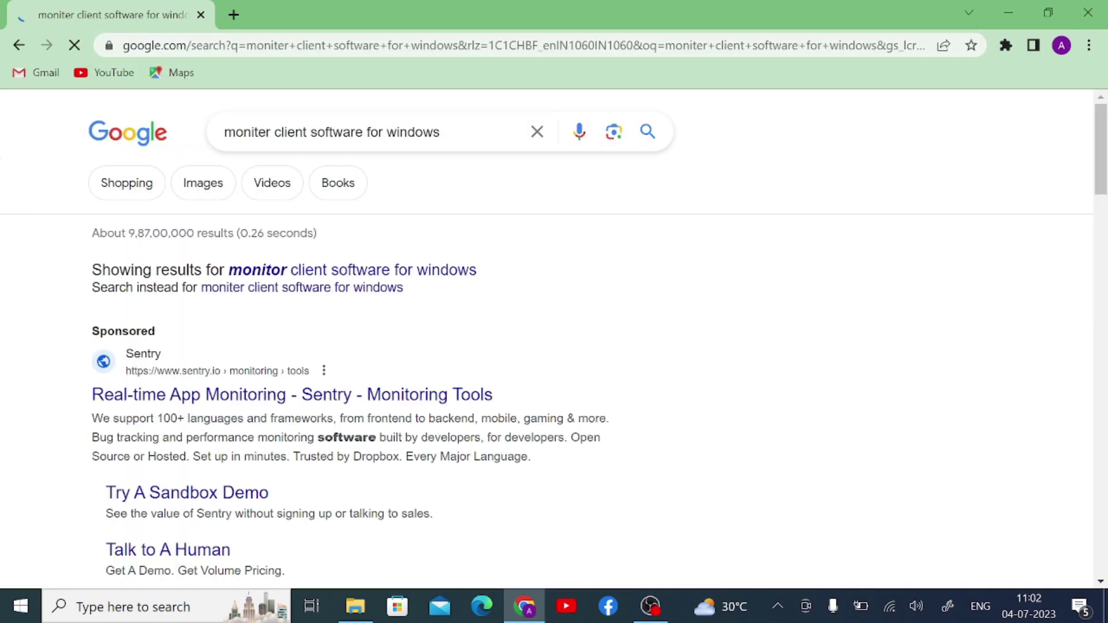
{"action": "scroll", "coordinate": [173, 502], "scroll_direction": "down", "scroll_amount": 5}
{"action": "scroll", "coordinate": [306, 404], "scroll_direction": "down", "scroll_amount": 3}
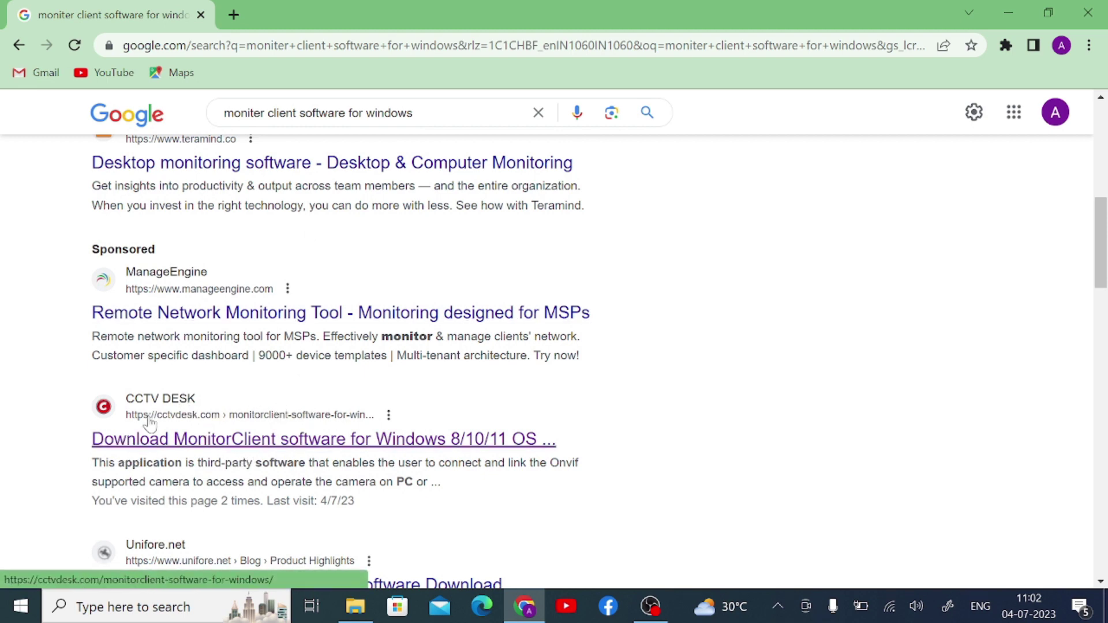
{"action": "scroll", "coordinate": [209, 430], "scroll_direction": "down", "scroll_amount": 1}
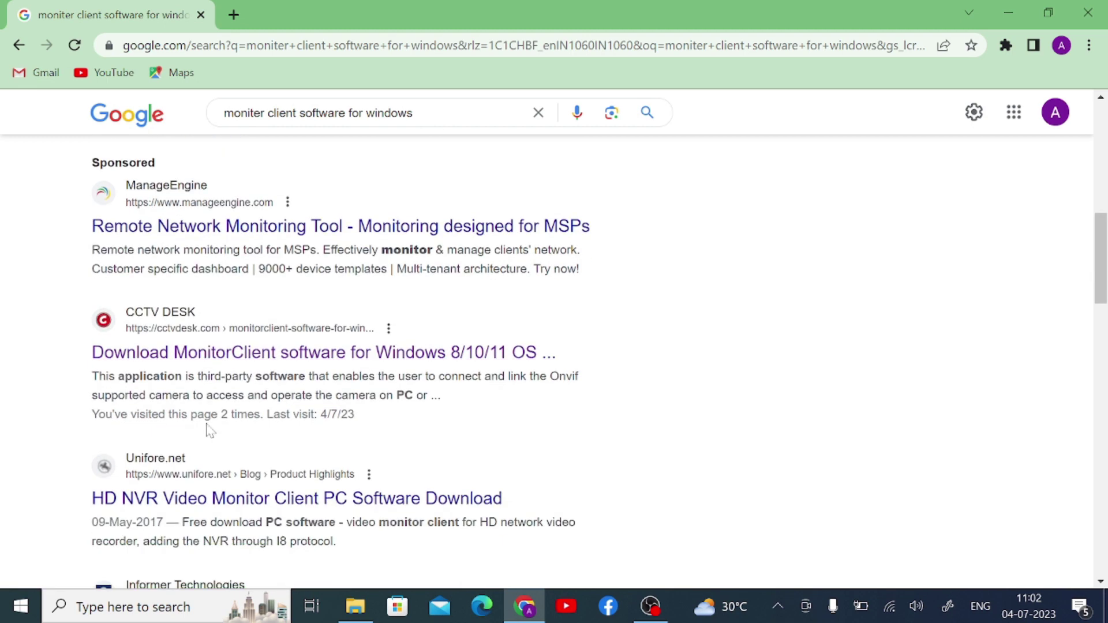
- Open the CCTV DESK MonitorClient article, close the ad, and scroll to 'Free Download for PC (Windows)'
{"action": "left_click", "coordinate": [222, 353]}
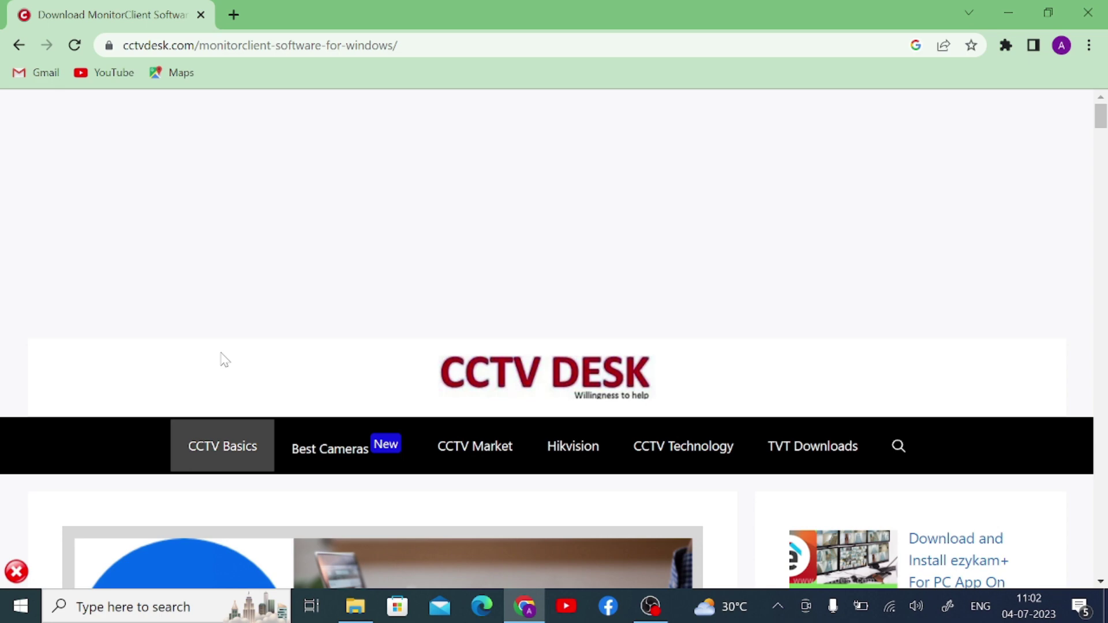
{"action": "scroll", "coordinate": [224, 359], "scroll_direction": "down", "scroll_amount": 4}
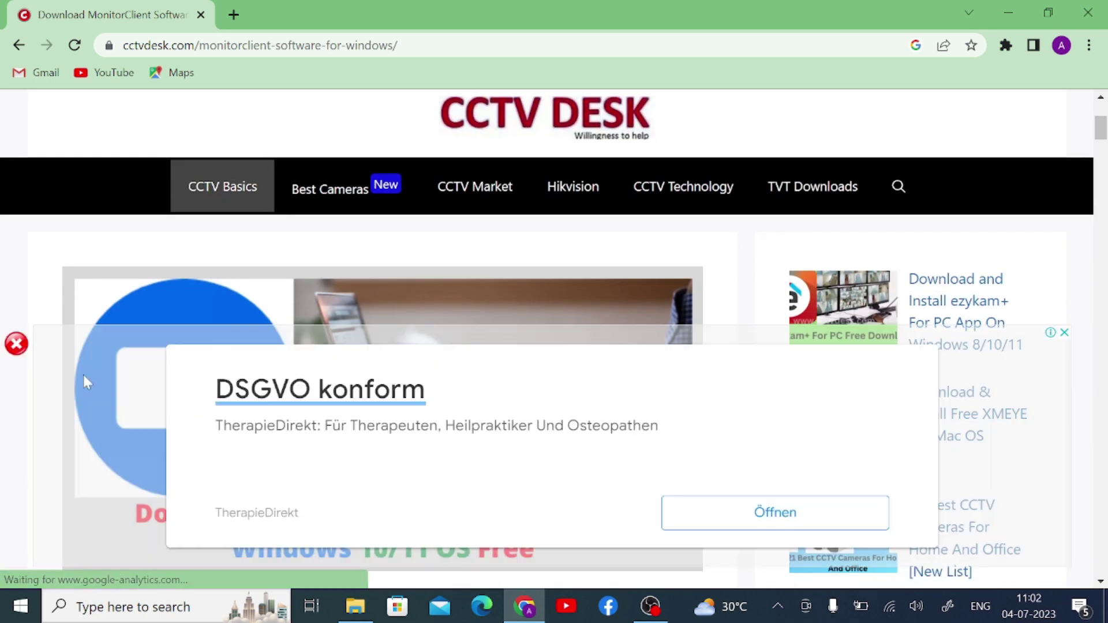
{"action": "left_click", "coordinate": [17, 344]}
{"action": "scroll", "coordinate": [198, 407], "scroll_direction": "down", "scroll_amount": 1}
{"action": "scroll", "coordinate": [198, 407], "scroll_direction": "down", "scroll_amount": 15}
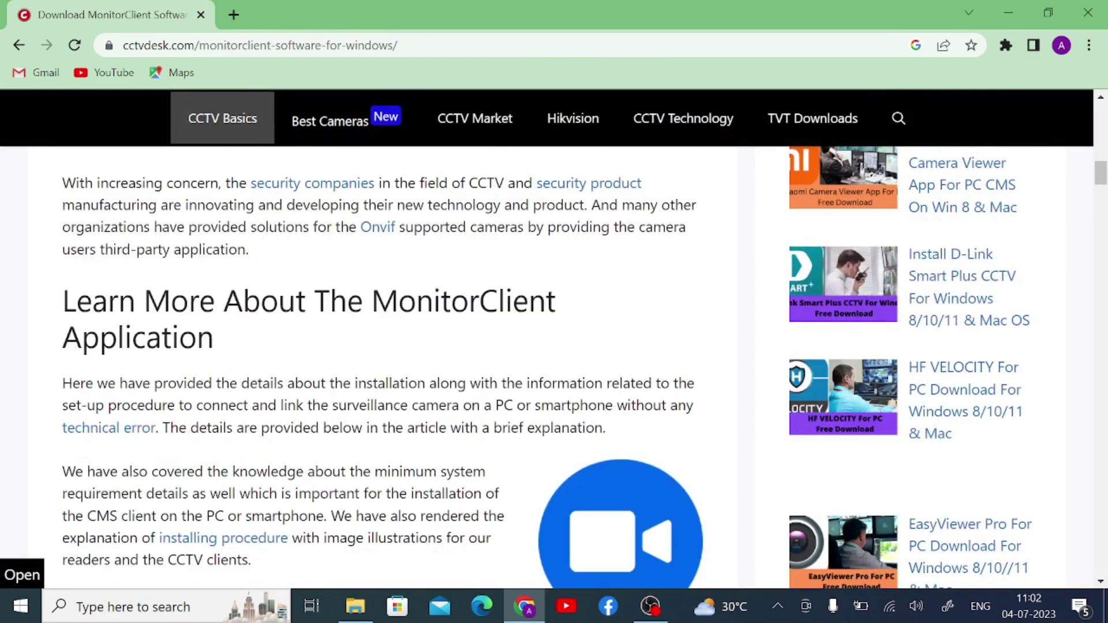
{"action": "scroll", "coordinate": [198, 410], "scroll_direction": "down", "scroll_amount": 5}
{"action": "scroll", "coordinate": [198, 411], "scroll_direction": "down", "scroll_amount": 20}
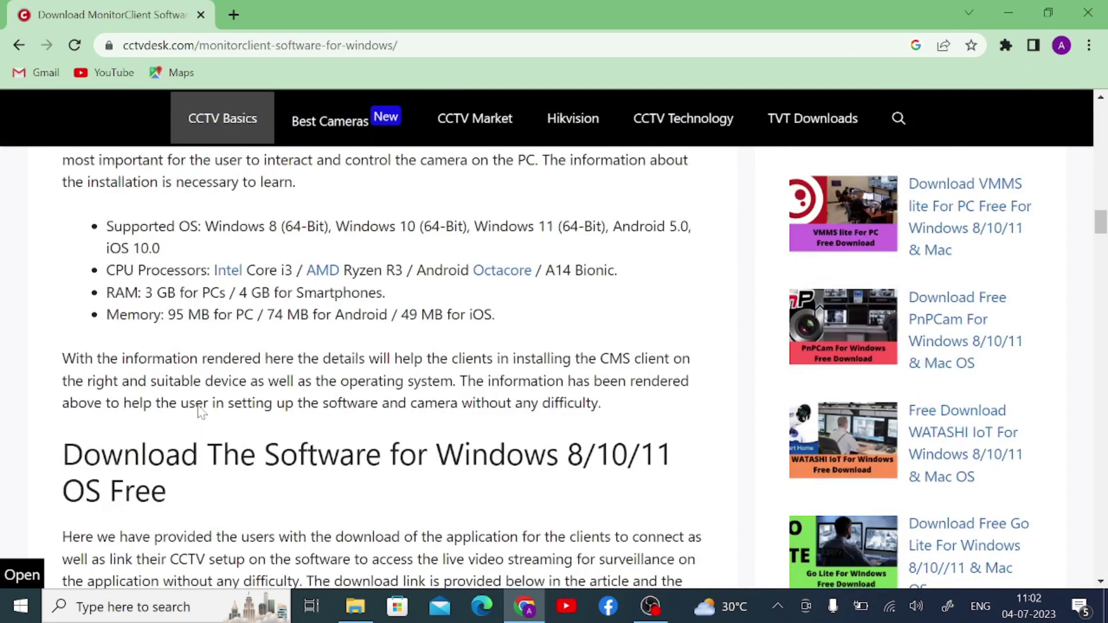
{"action": "scroll", "coordinate": [199, 412], "scroll_direction": "up", "scroll_amount": 4}
{"action": "scroll", "coordinate": [199, 412], "scroll_direction": "down", "scroll_amount": 18}
{"action": "scroll", "coordinate": [199, 412], "scroll_direction": "up", "scroll_amount": 20}
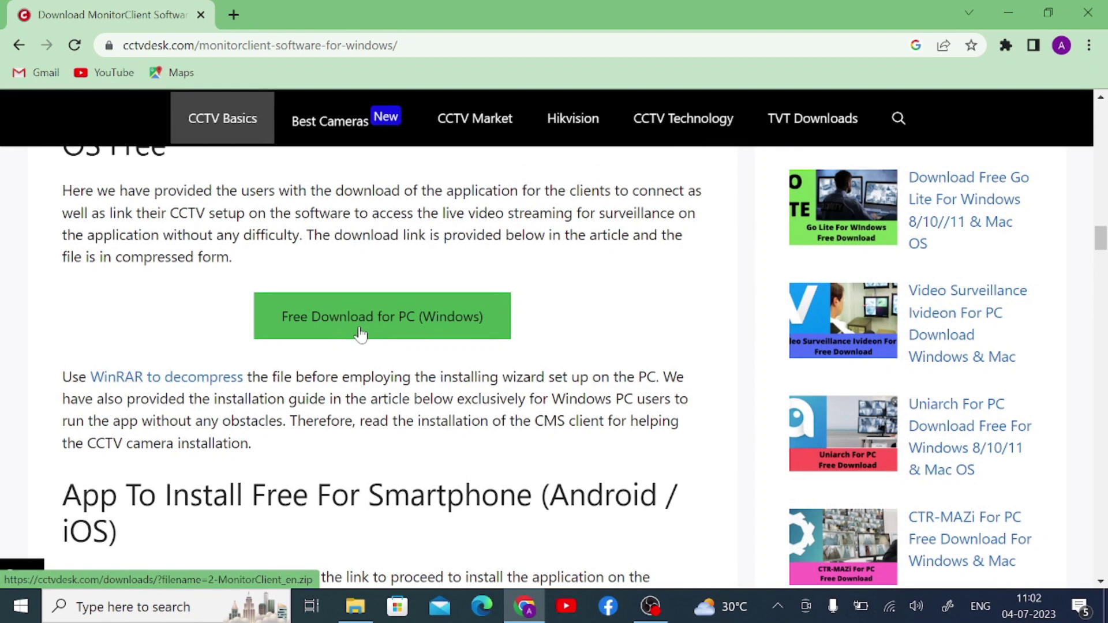
- Start the free Windows PC download and save 2-MonitorClient_en.zip after the countdown
{"action": "left_click", "coordinate": [360, 334]}
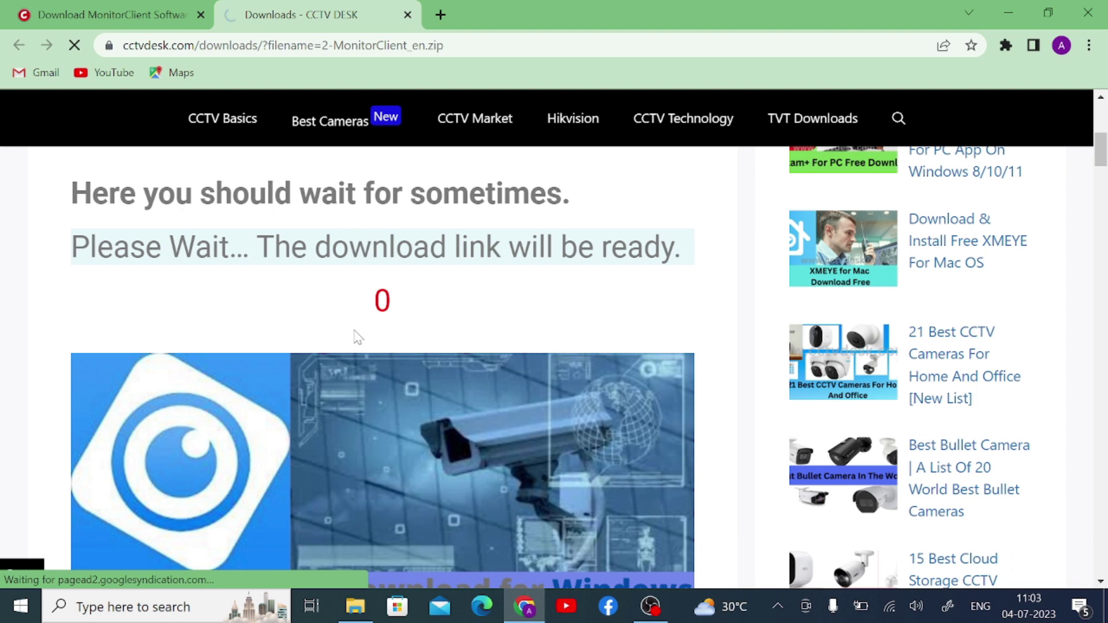
{"action": "scroll", "coordinate": [470, 370], "scroll_direction": "down", "scroll_amount": 4}
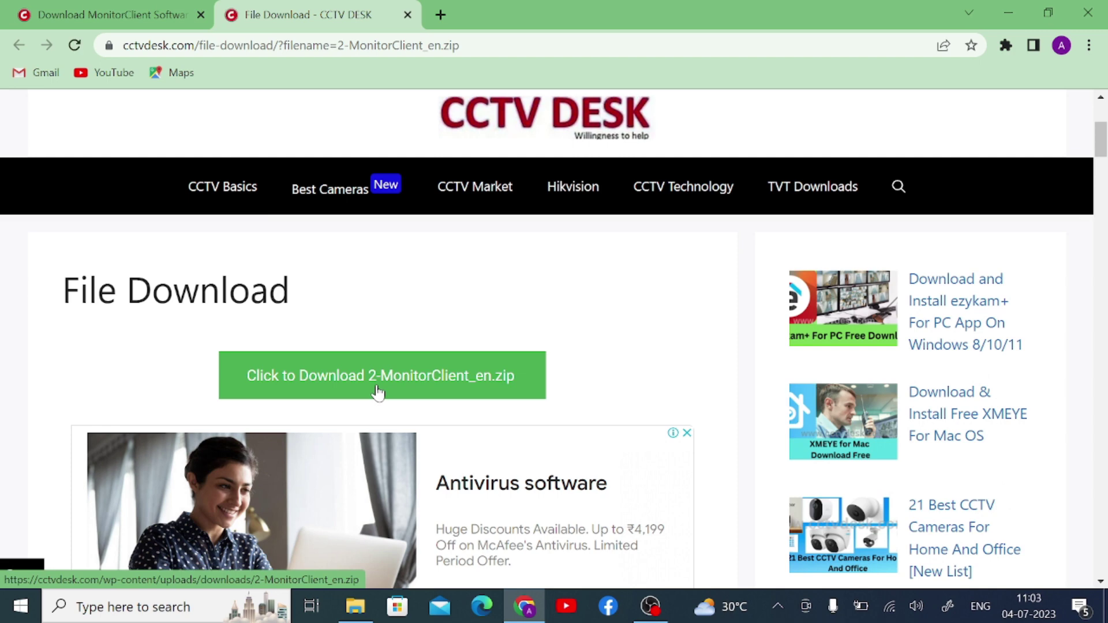
{"action": "left_click", "coordinate": [378, 392]}
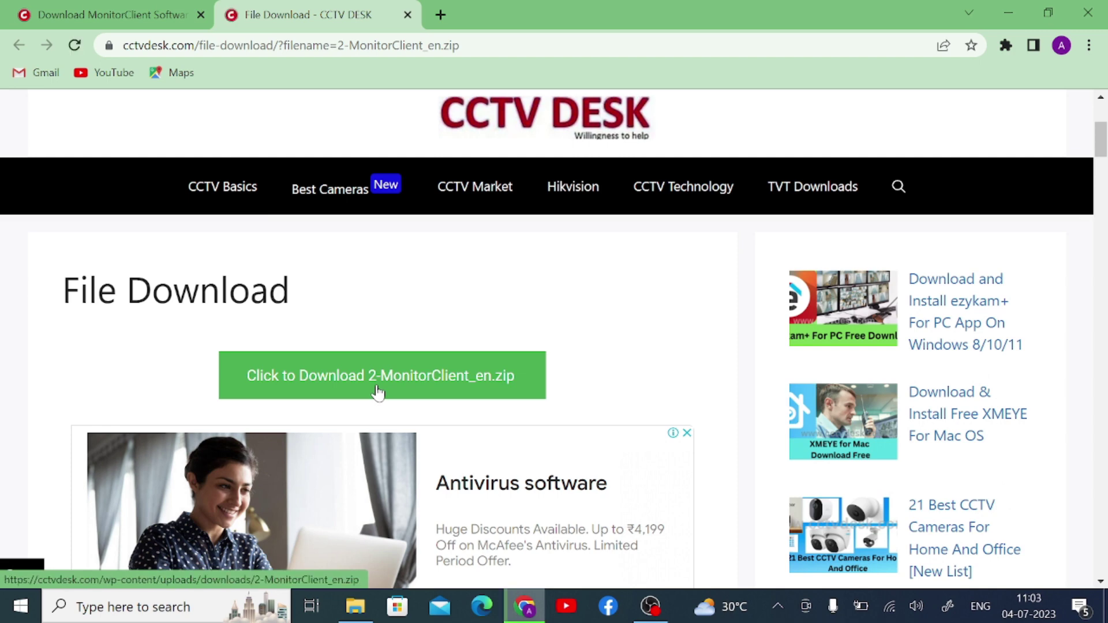
{"action": "left_click", "coordinate": [349, 375]}
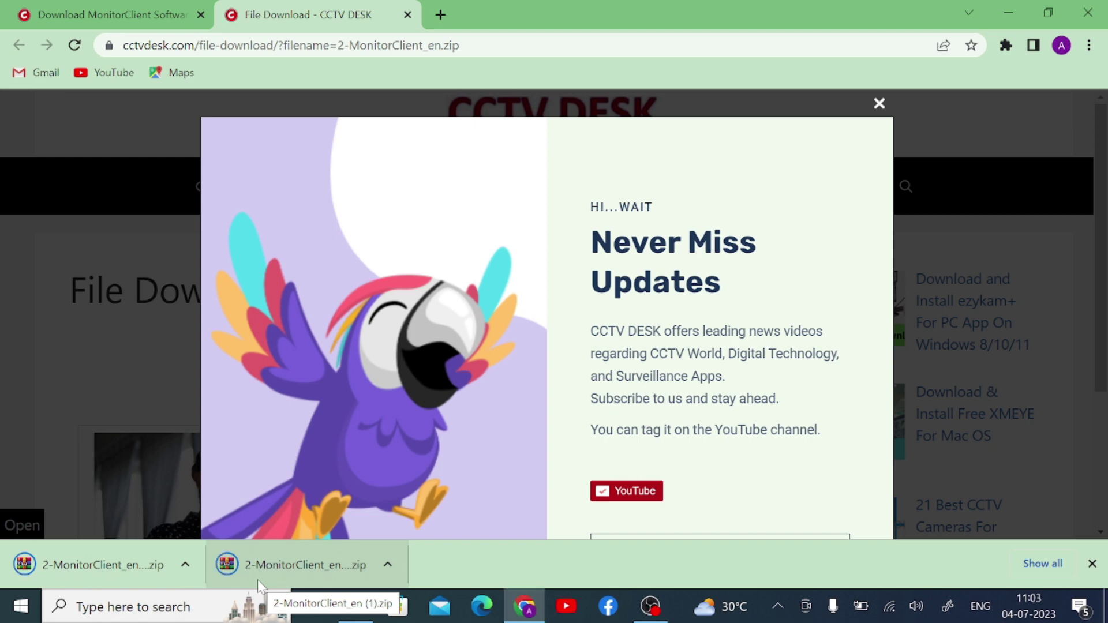
- Close the WinRAR window and subscribe popup, then show Chrome's Downloads page listing both zip copies
{"action": "left_click", "coordinate": [257, 579]}
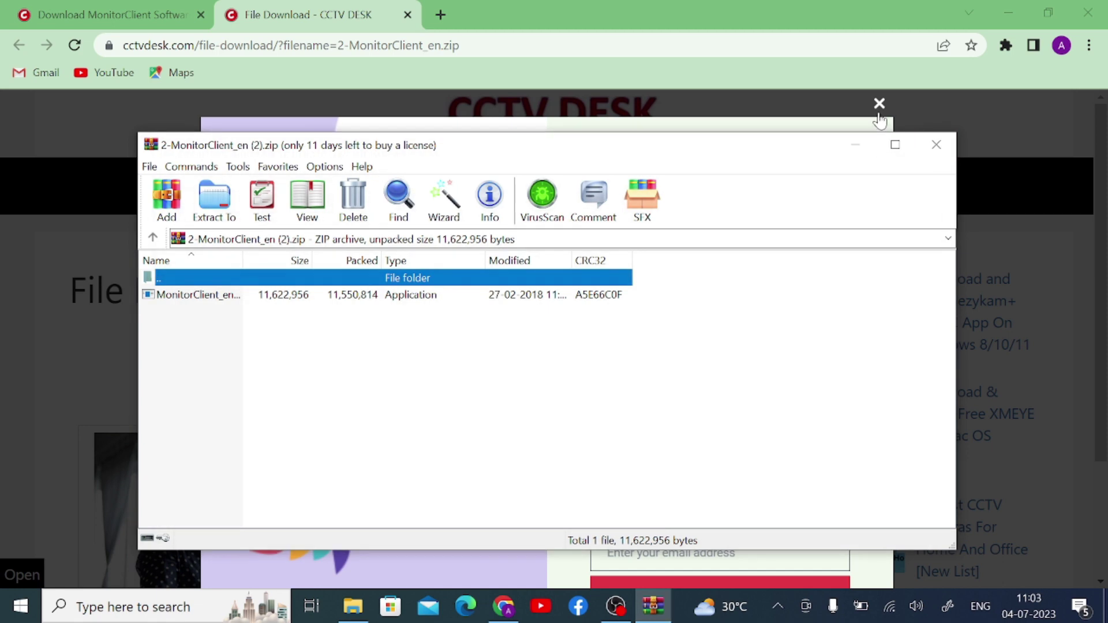
{"action": "left_click", "coordinate": [937, 145]}
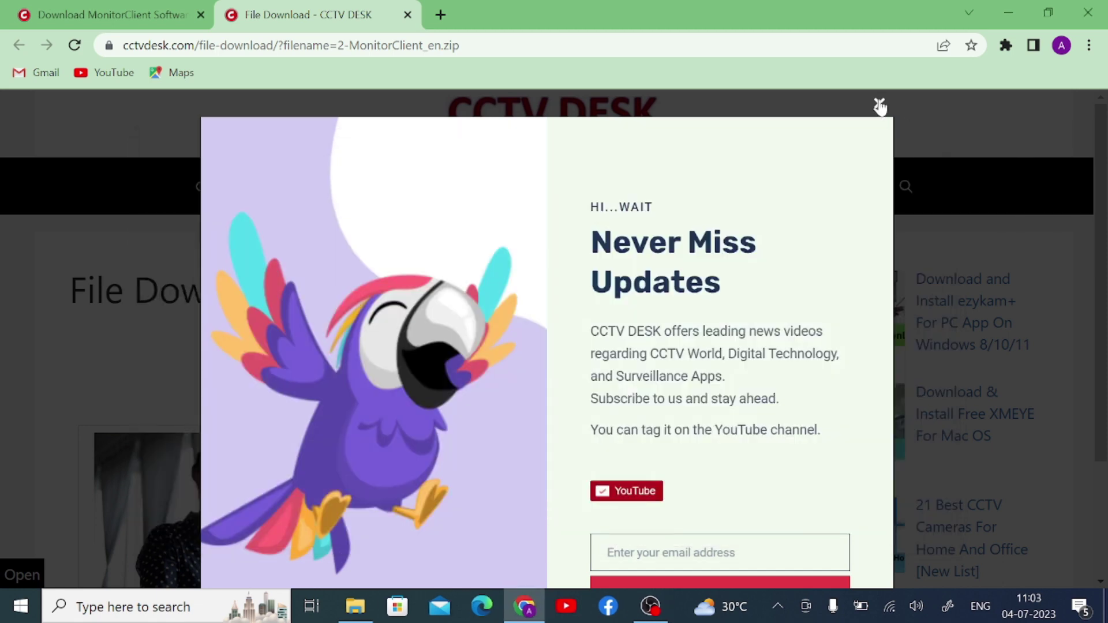
{"action": "left_click", "coordinate": [879, 105]}
{"action": "left_click", "coordinate": [1089, 45]}
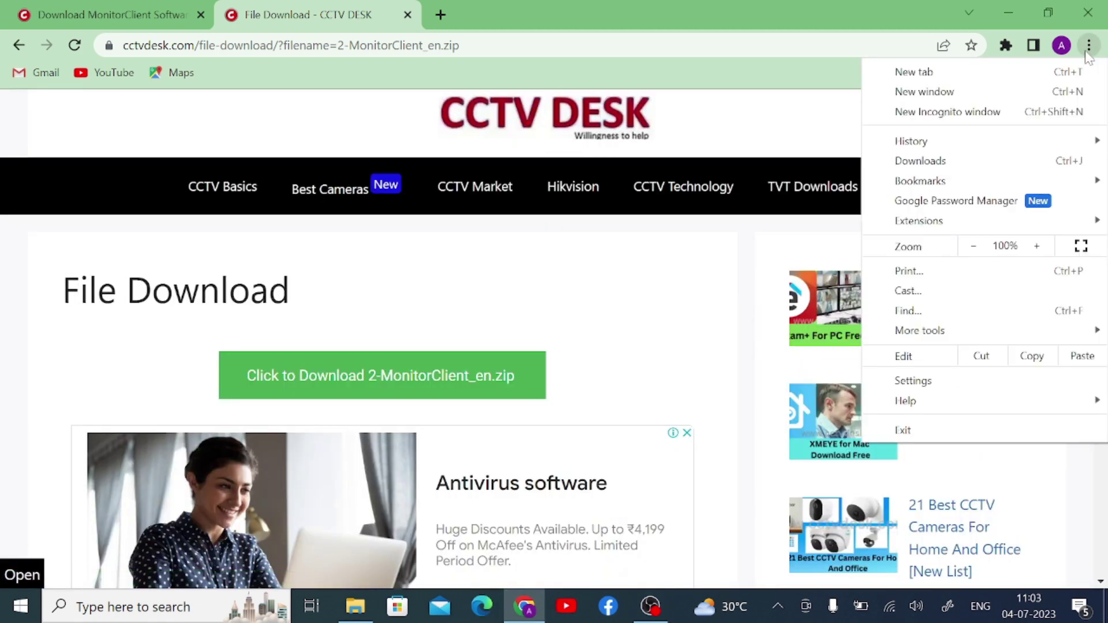
{"action": "left_click", "coordinate": [955, 162]}
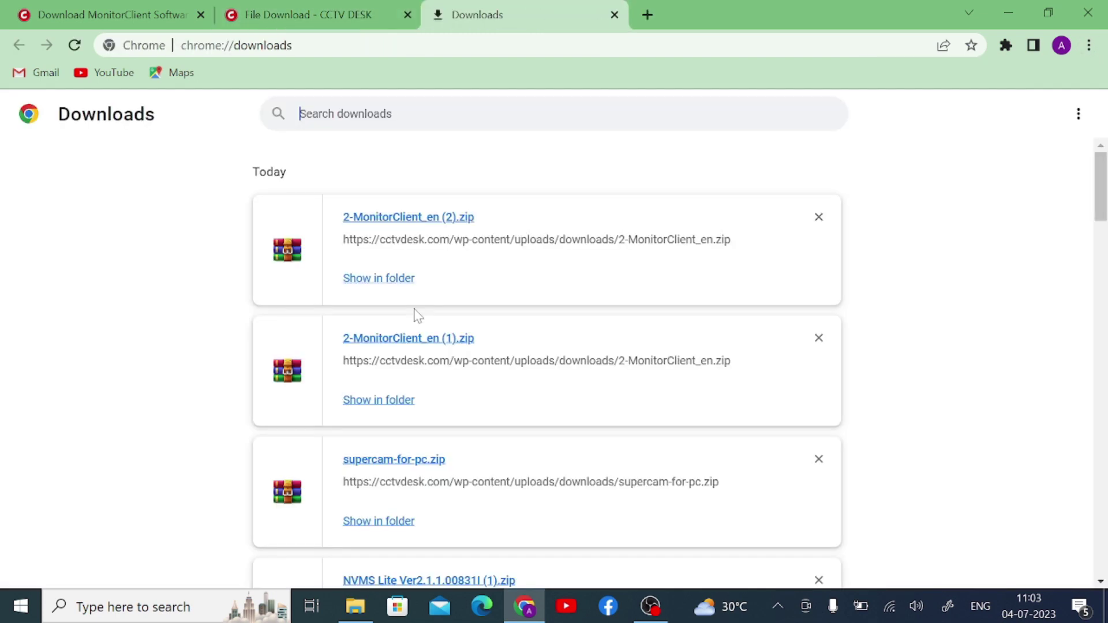
- Extract 2-MonitorClient_en (1) into its own folder and run MonitorClient_en as administrator
{"action": "left_click", "coordinate": [389, 282]}
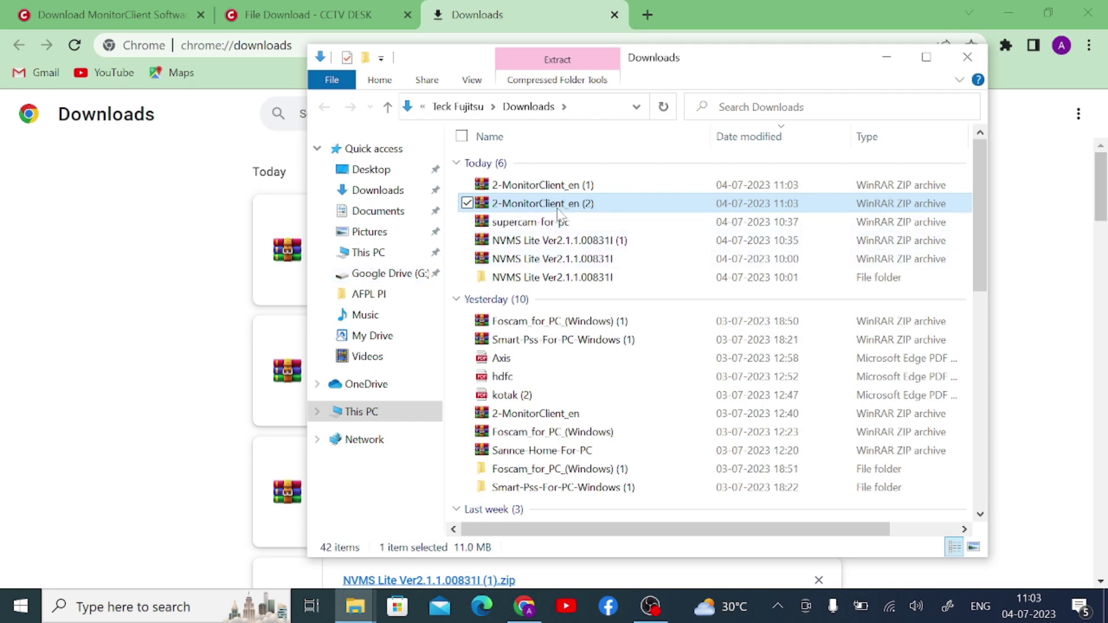
{"action": "left_click", "coordinate": [528, 186]}
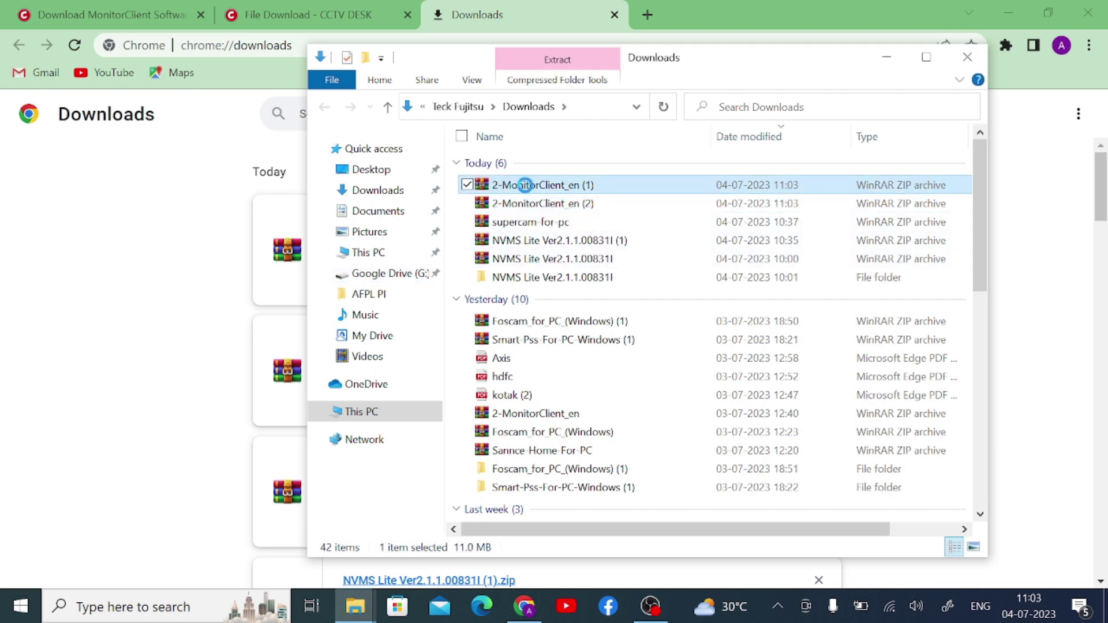
{"action": "right_click", "coordinate": [528, 186]}
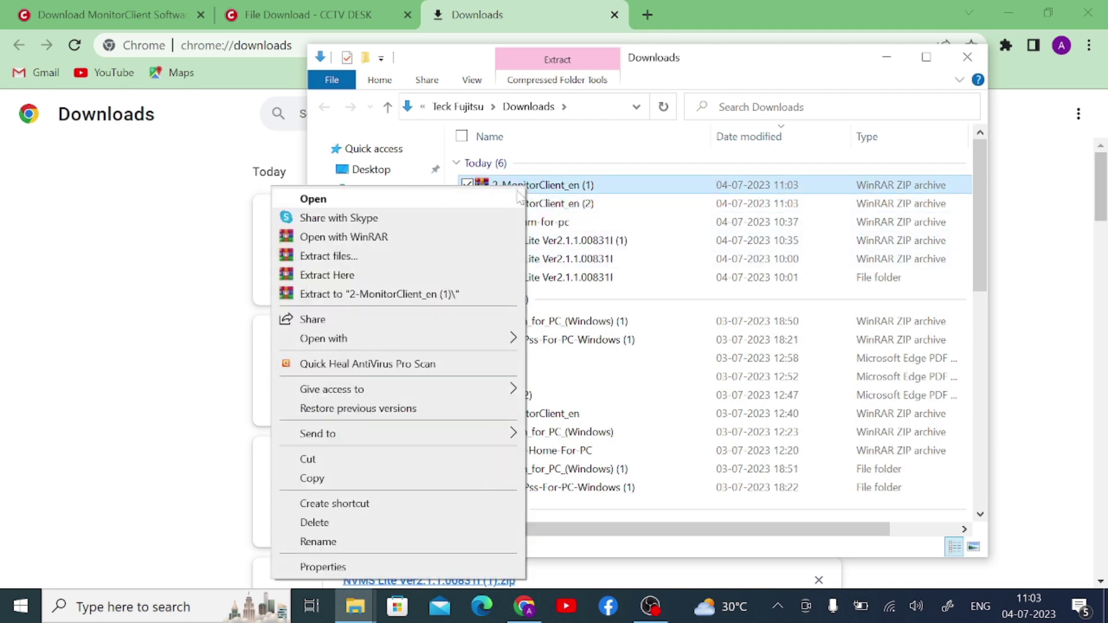
{"action": "left_click", "coordinate": [403, 294]}
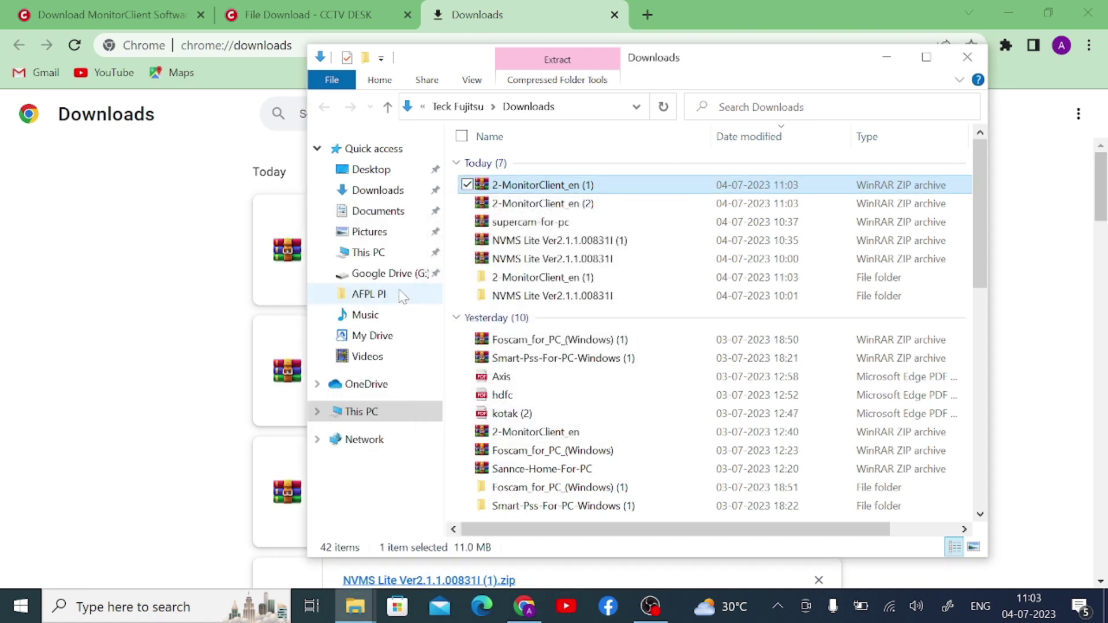
{"action": "double_click", "coordinate": [532, 278]}
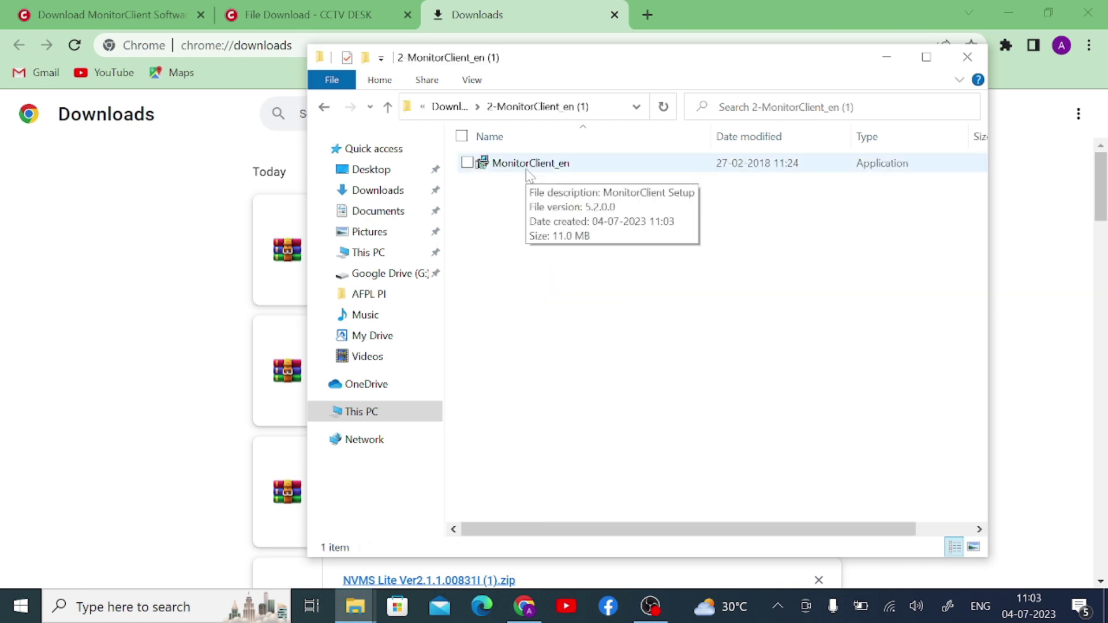
{"action": "right_click", "coordinate": [527, 173]}
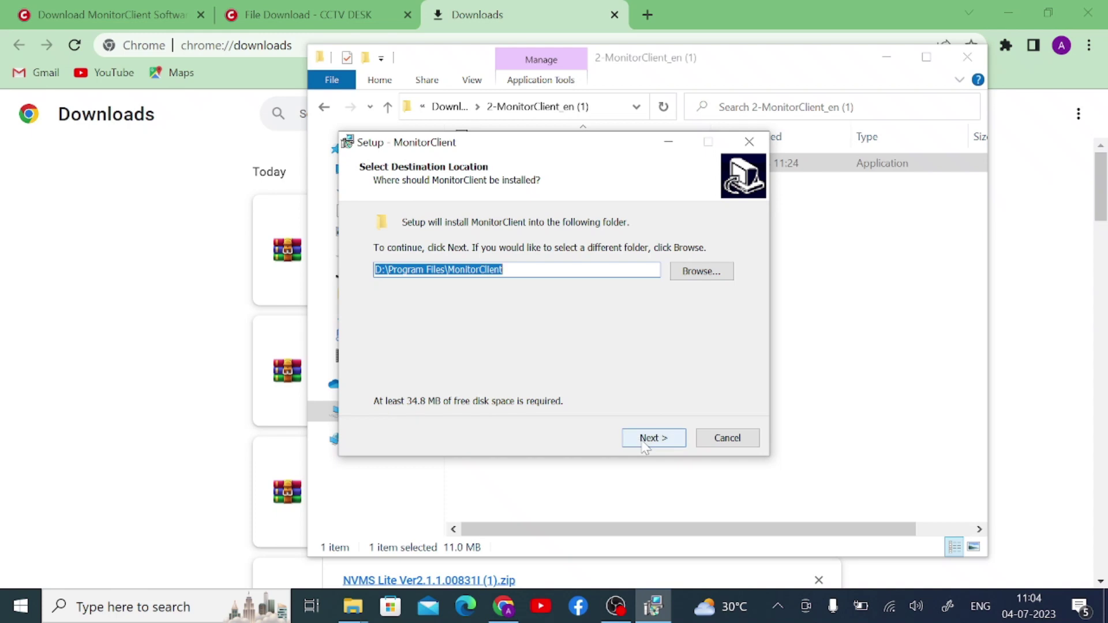
- After the D: drive error, change the install folder to E:\MonitorClient on Work (E:)
{"action": "left_click", "coordinate": [644, 441]}
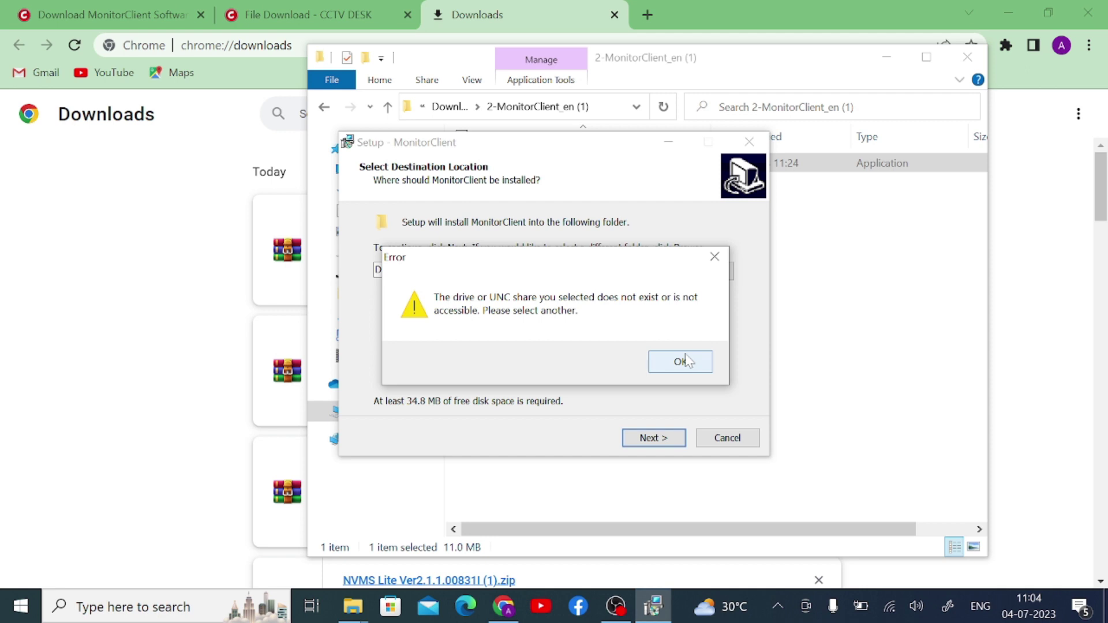
{"action": "left_click", "coordinate": [687, 360]}
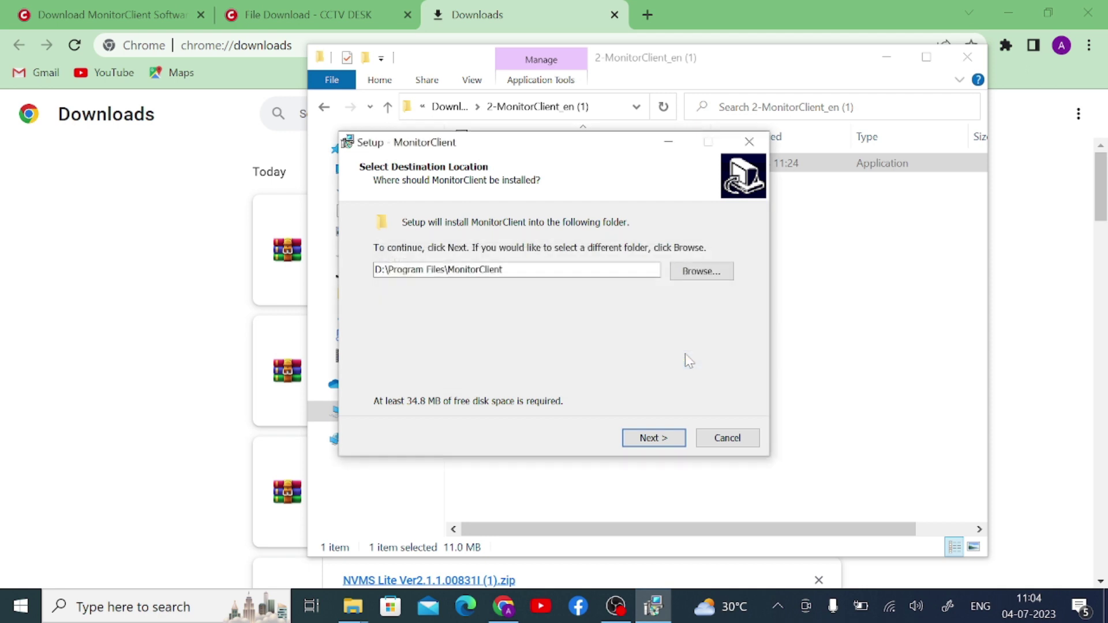
{"action": "left_click", "coordinate": [701, 271]}
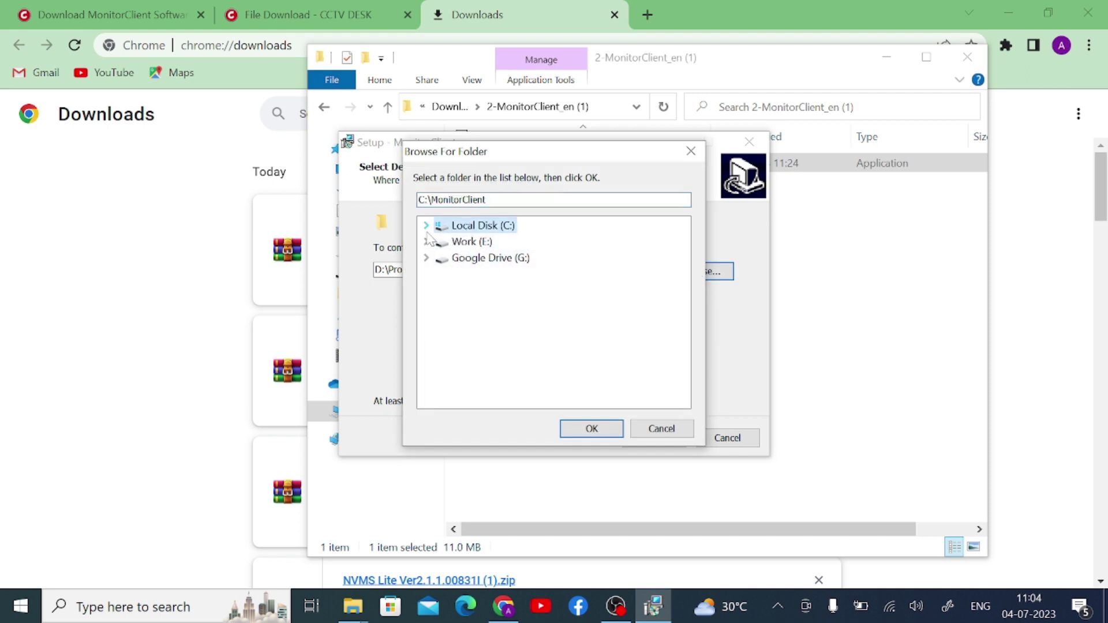
{"action": "left_click", "coordinate": [474, 247]}
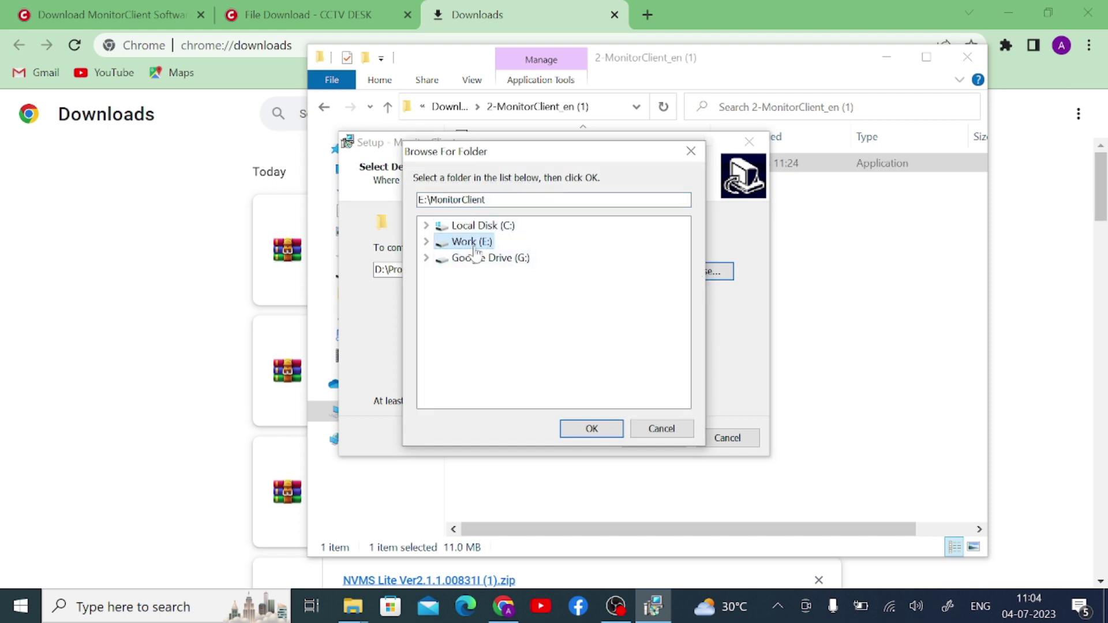
{"action": "left_click", "coordinate": [592, 429]}
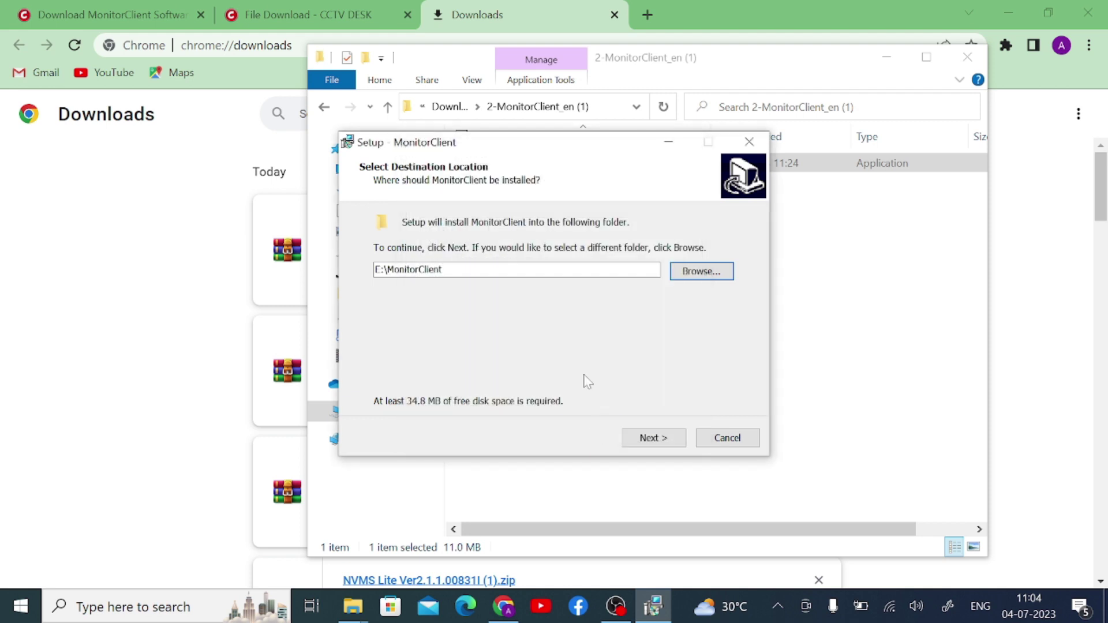
- Keep the default Start Menu folder, desktop and Quick Launch shortcuts, and install MonitorClient
{"action": "left_click", "coordinate": [650, 438]}
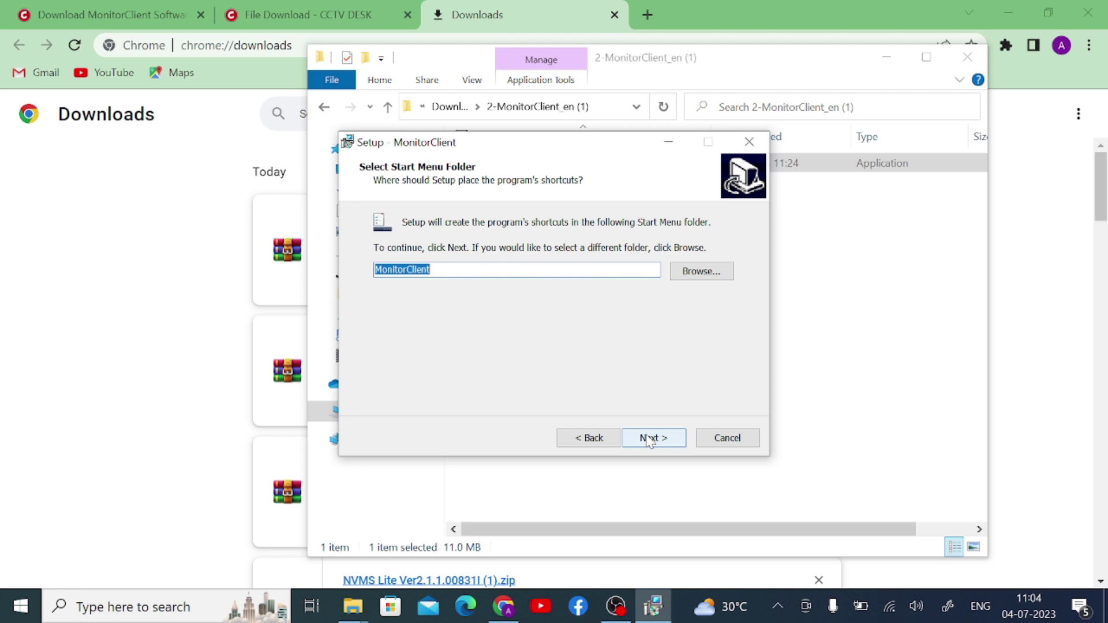
{"action": "left_click", "coordinate": [650, 438]}
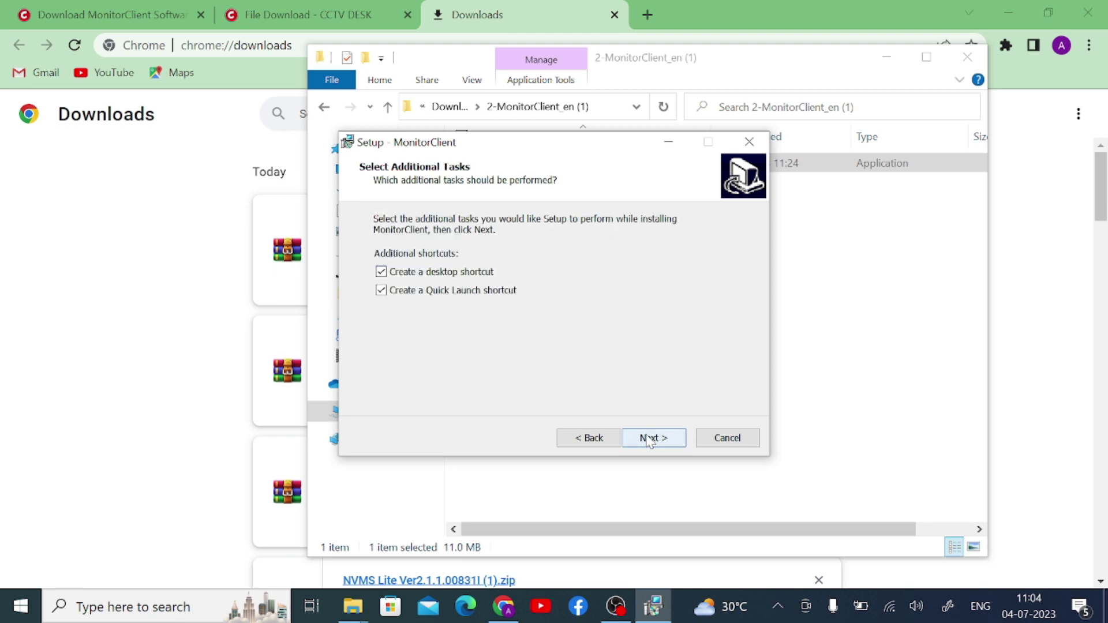
{"action": "left_click", "coordinate": [650, 438]}
{"action": "left_click", "coordinate": [651, 438]}
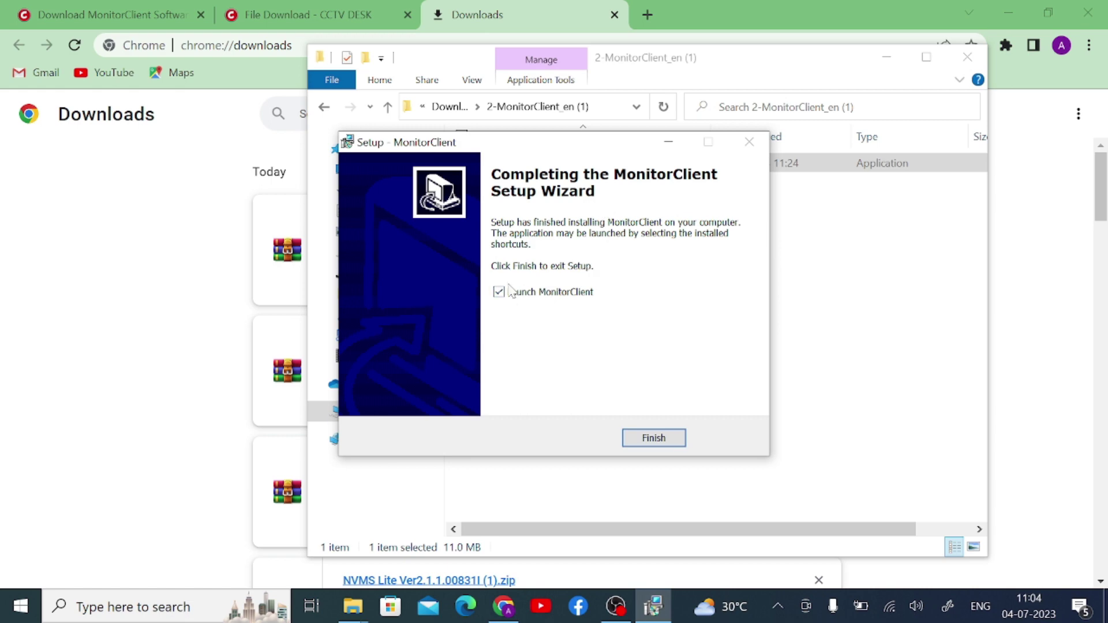
- Finish setup to launch MonitorClient and add a new camera named 'Testdevice'
{"action": "left_click", "coordinate": [651, 438]}
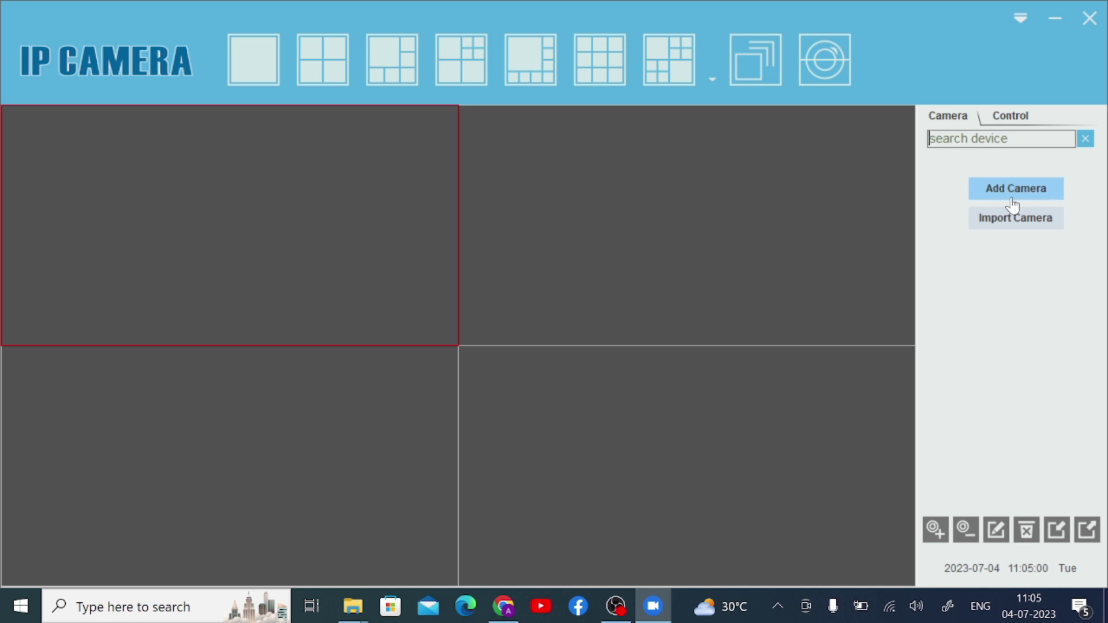
{"action": "left_click", "coordinate": [1013, 202]}
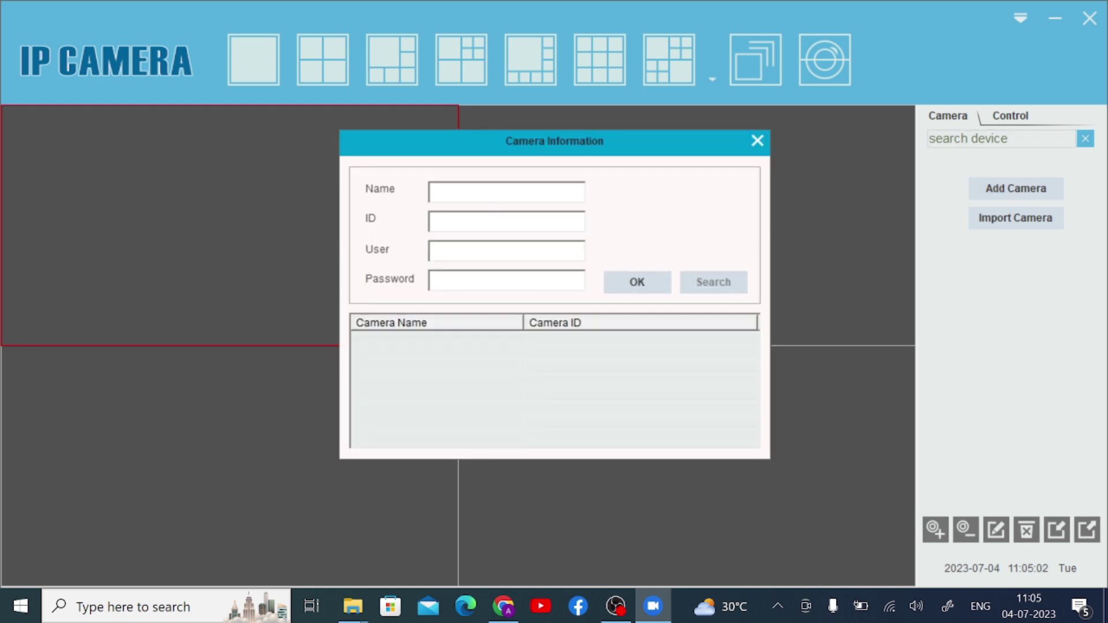
{"action": "type", "text": "Testdevice"}
{"action": "left_click", "coordinate": [433, 219]}
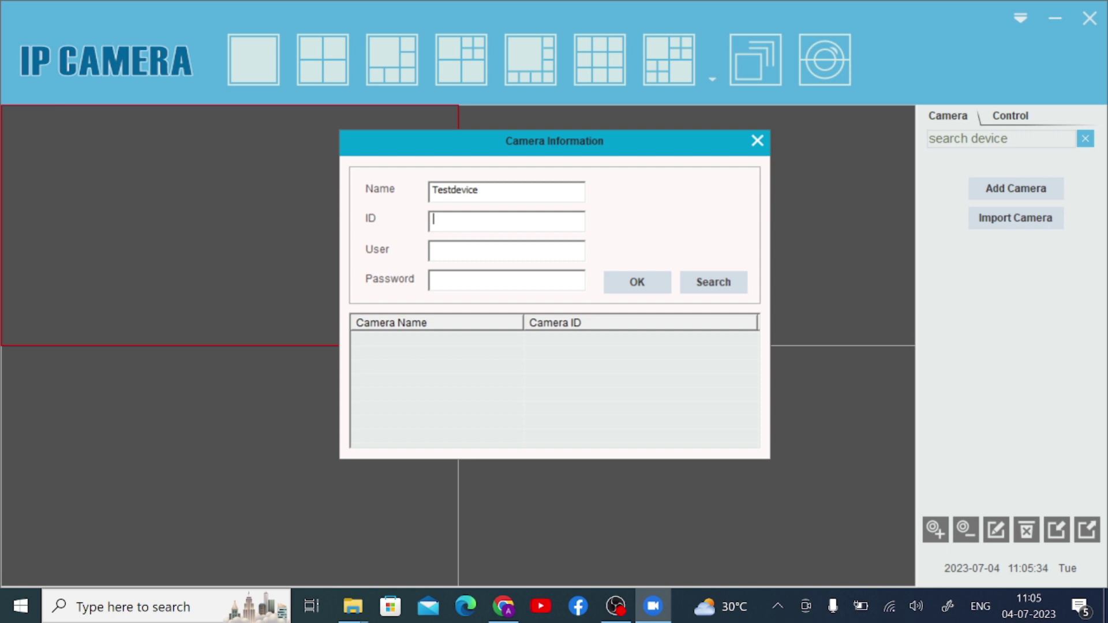
- Enter Testdevice's camera ID, user name and password, save it, and maximise the top-left video pane
{"action": "type", "text": "7J00801PCA34F"}
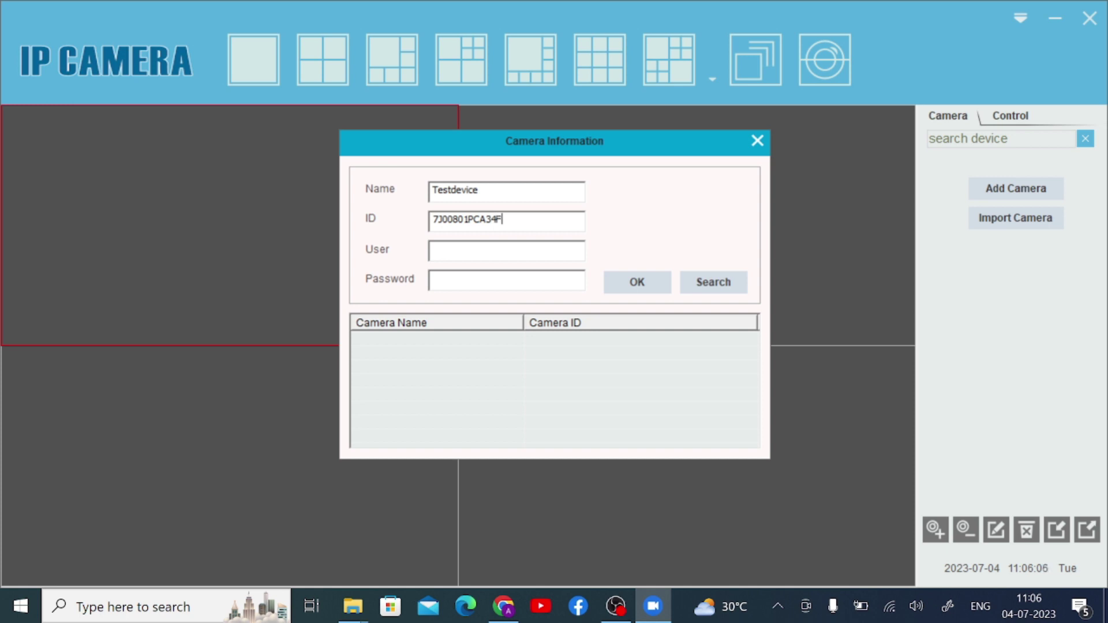
{"action": "type", "text": "3"}
{"action": "key", "text": "BackSpace"}
{"action": "key", "text": "BackSpace"}
{"action": "type", "text": "adm"}
{"action": "type", "text": "12"}
{"action": "left_click", "coordinate": [637, 283]}
{"action": "left_click", "coordinate": [637, 282]}
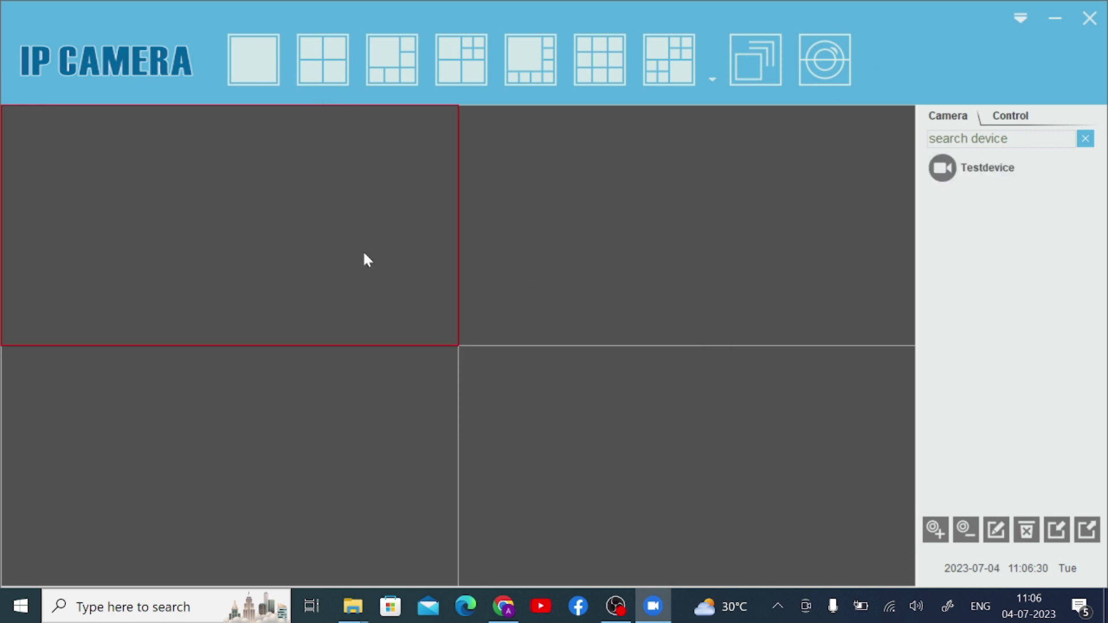
{"action": "double_click", "coordinate": [322, 245]}
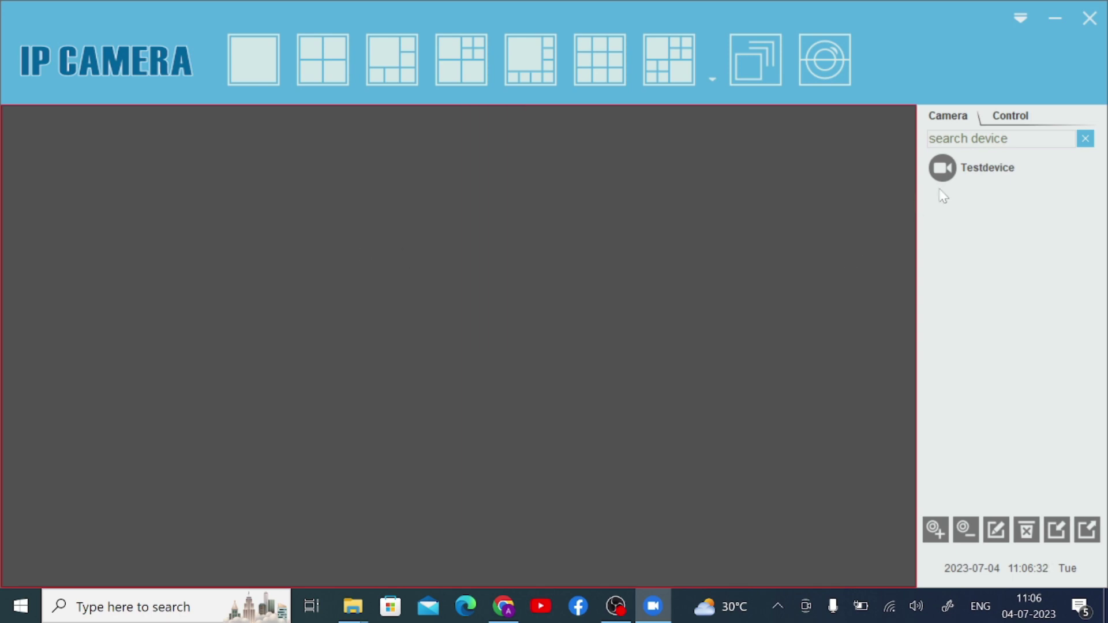